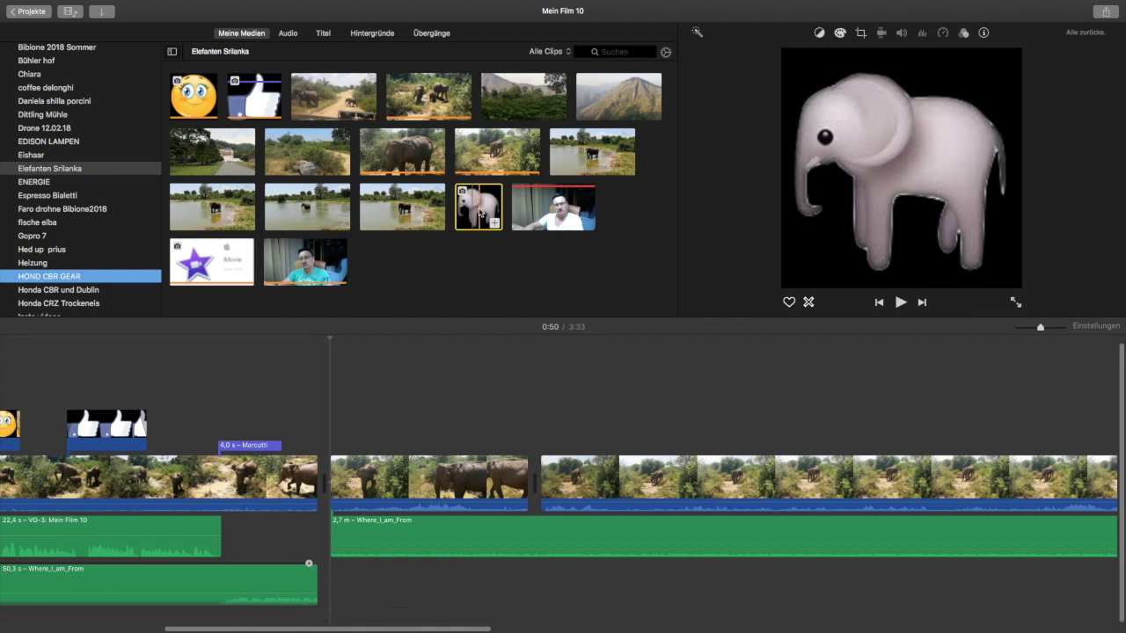
- Place the elephant image as an overlay above the third video clip and set its crop style to Anpassen
drag(507, 292, 648, 431)
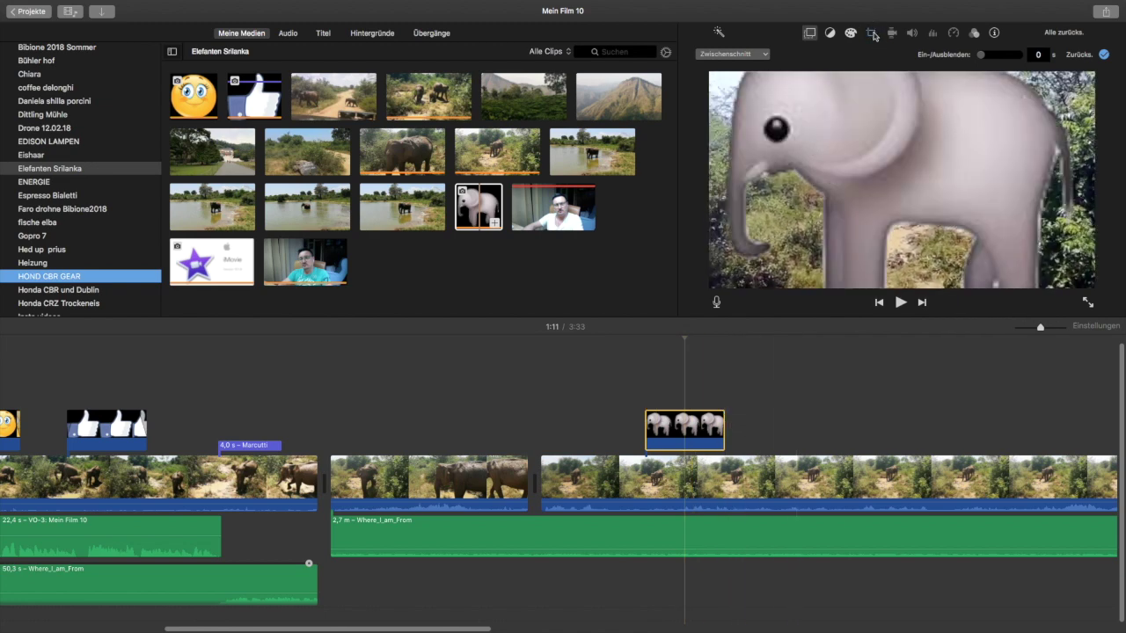
click(872, 33)
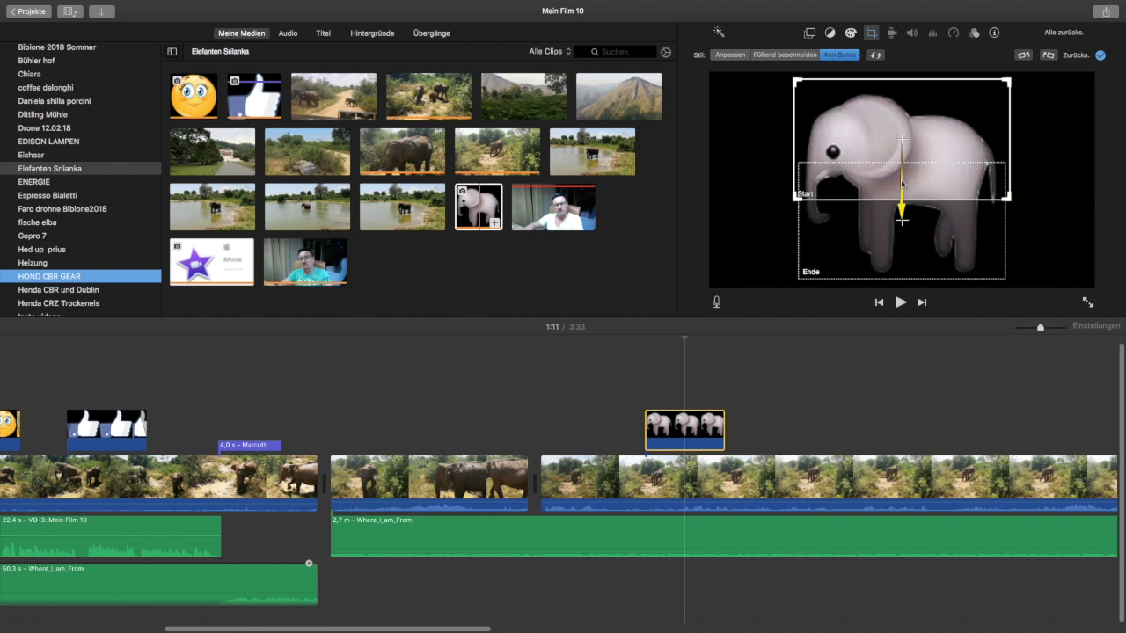
click(730, 54)
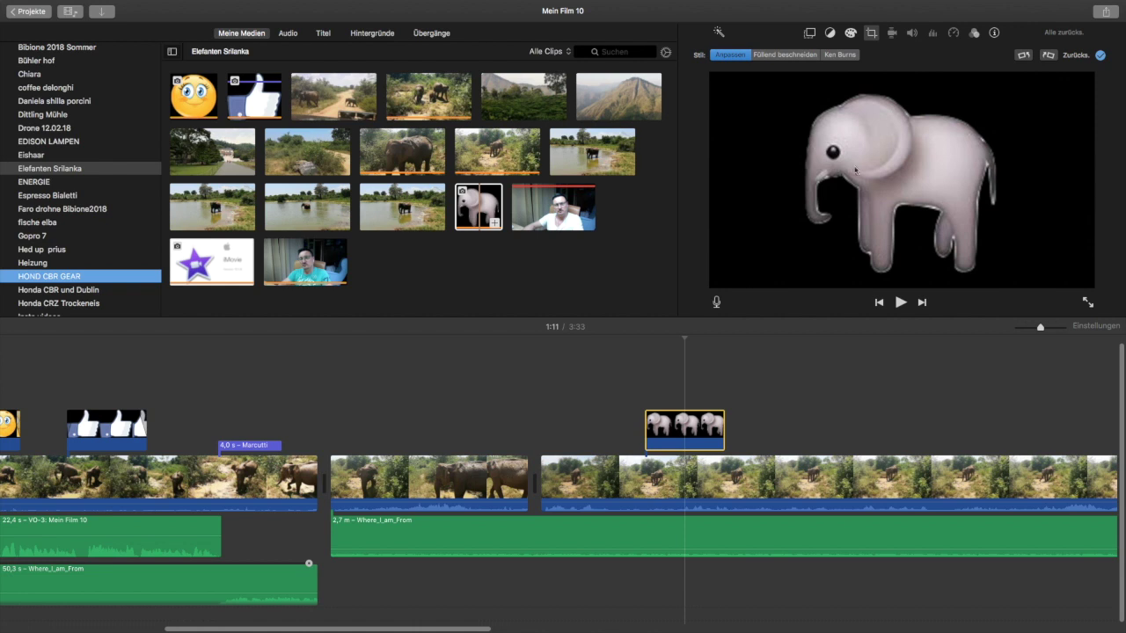
click(792, 55)
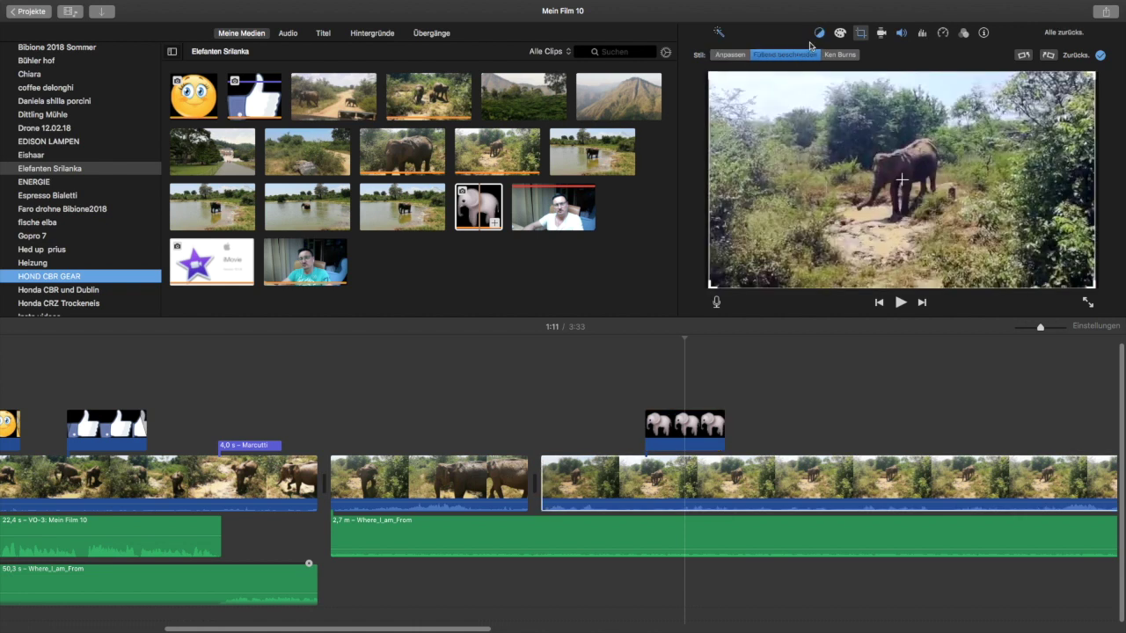
click(730, 55)
click(683, 418)
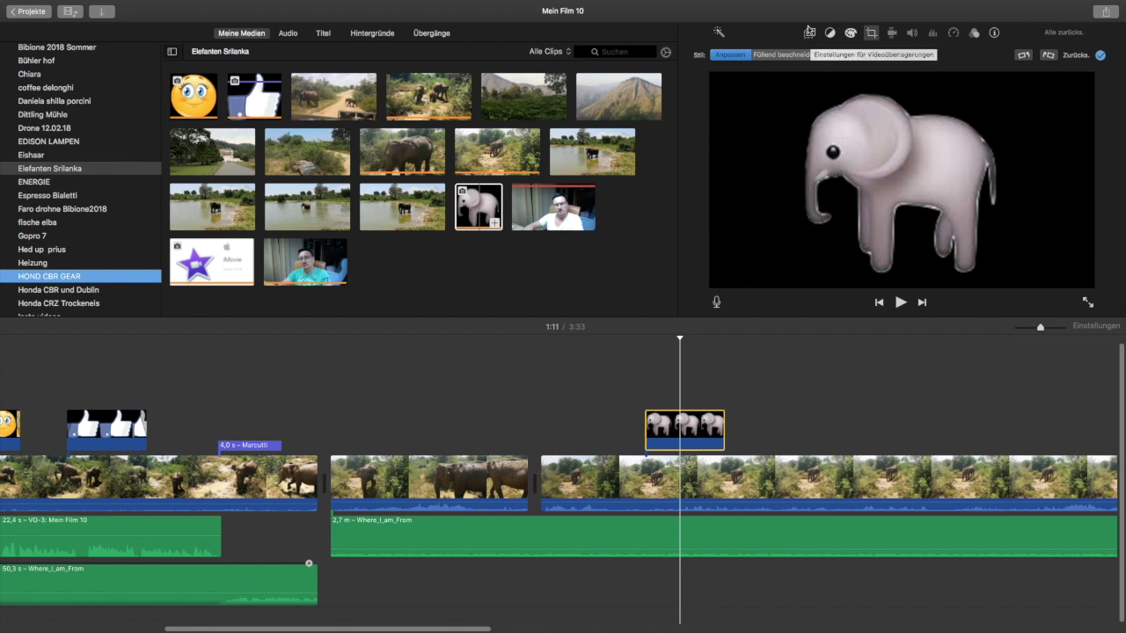
- Make the elephant overlay Bild-in-Bild, then enlarge it and place it in the lower left of the frame
click(810, 34)
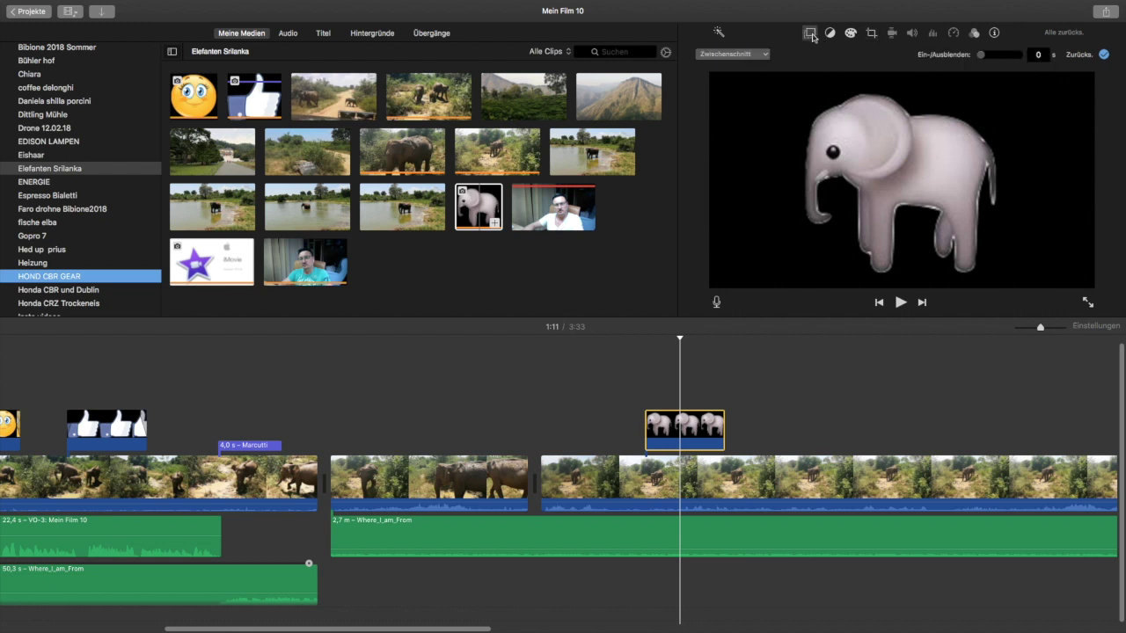
click(765, 55)
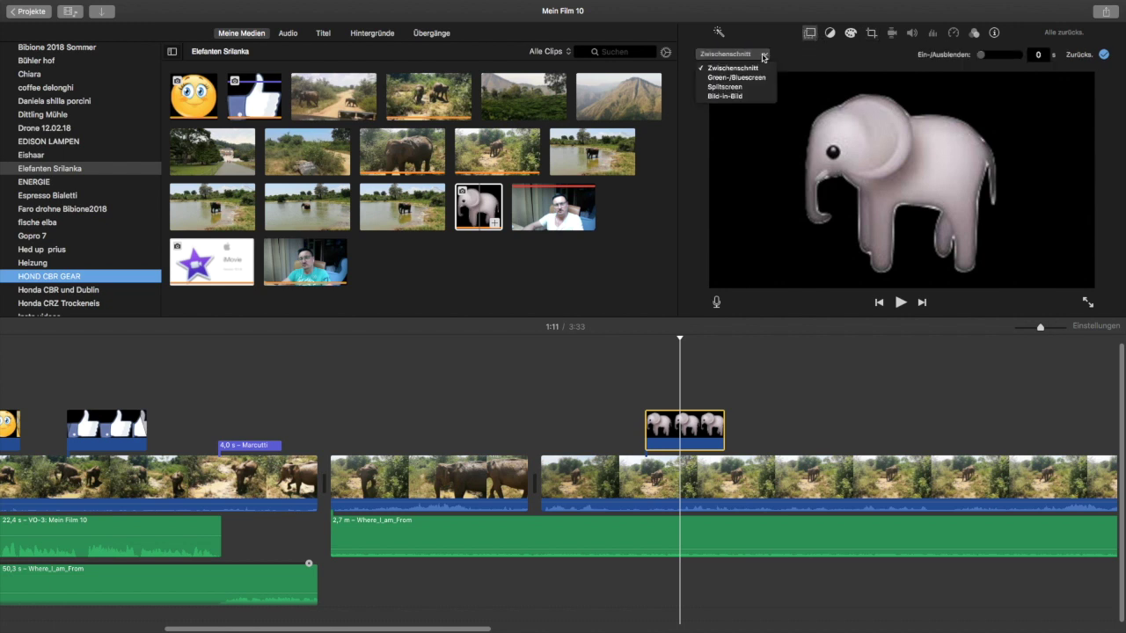
click(732, 97)
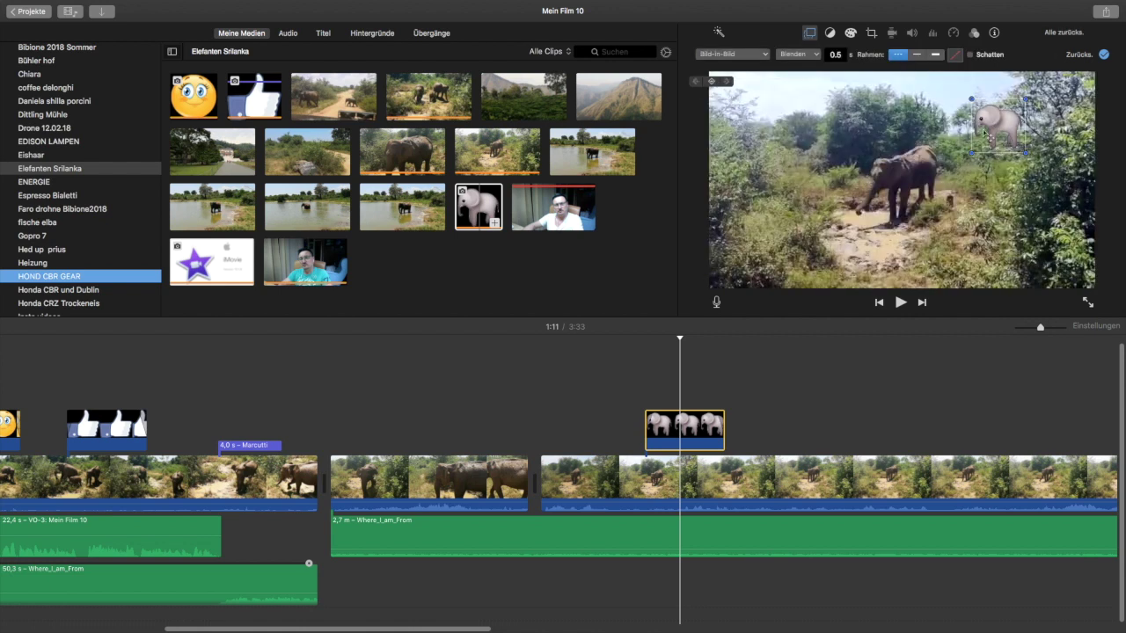
drag(998, 128, 774, 211)
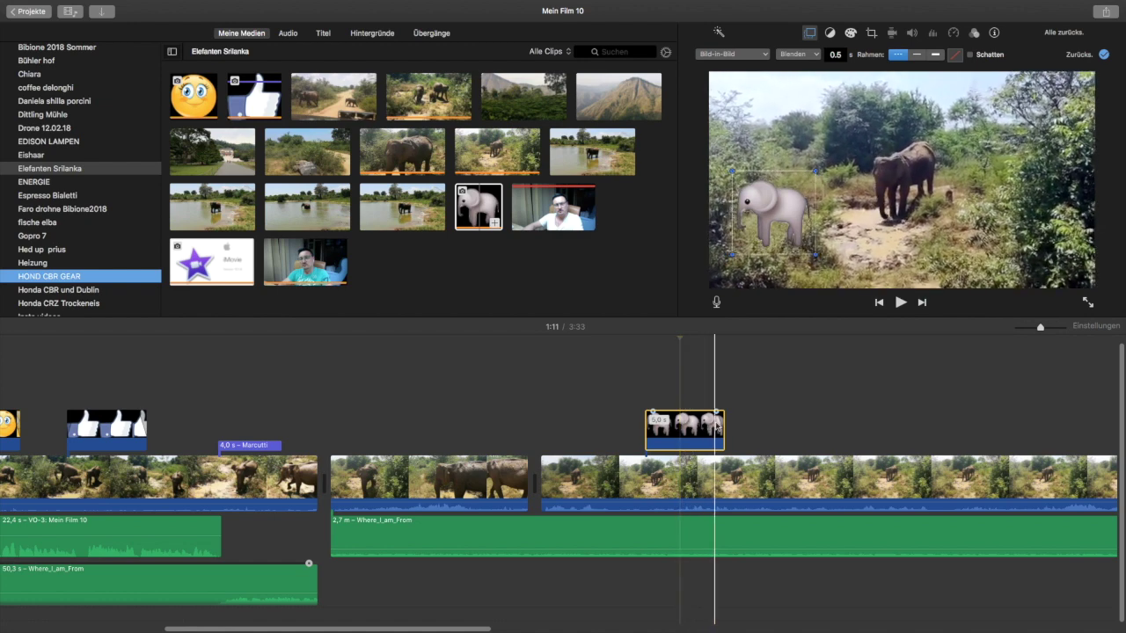
- Lengthen the elephant overlay to 6.8 s from its start and lower the long video clip's volume to about 11%
mouse_move(726, 429)
mouse_down()
mouse_move(796, 427)
mouse_move(692, 426)
mouse_move(747, 423)
mouse_move(723, 424)
mouse_up()
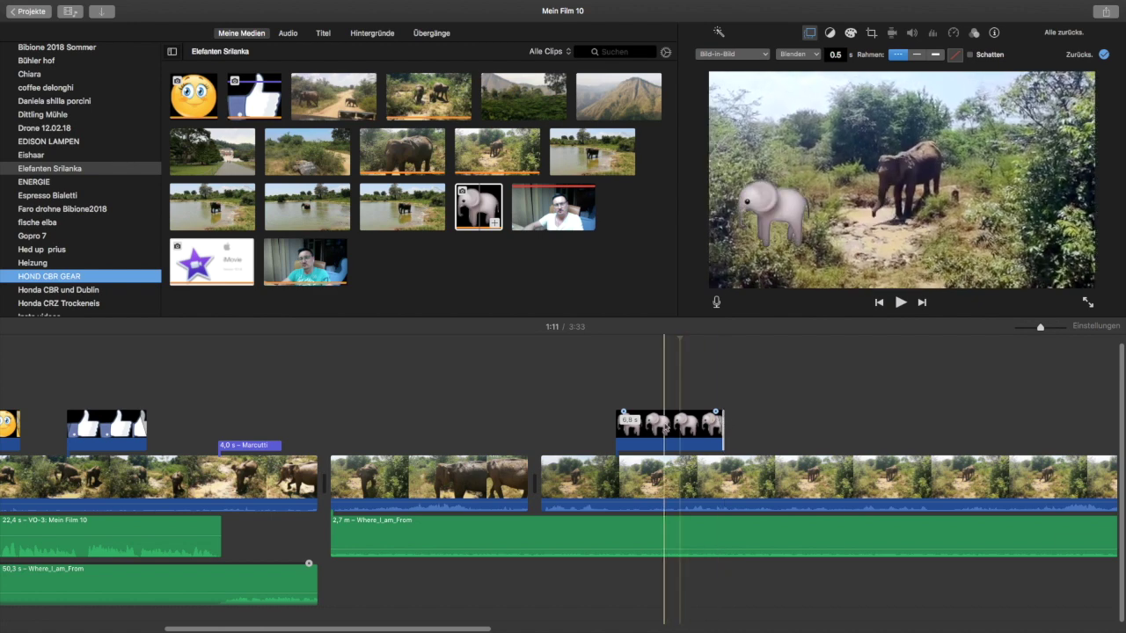
scroll(798, 384, right, 5)
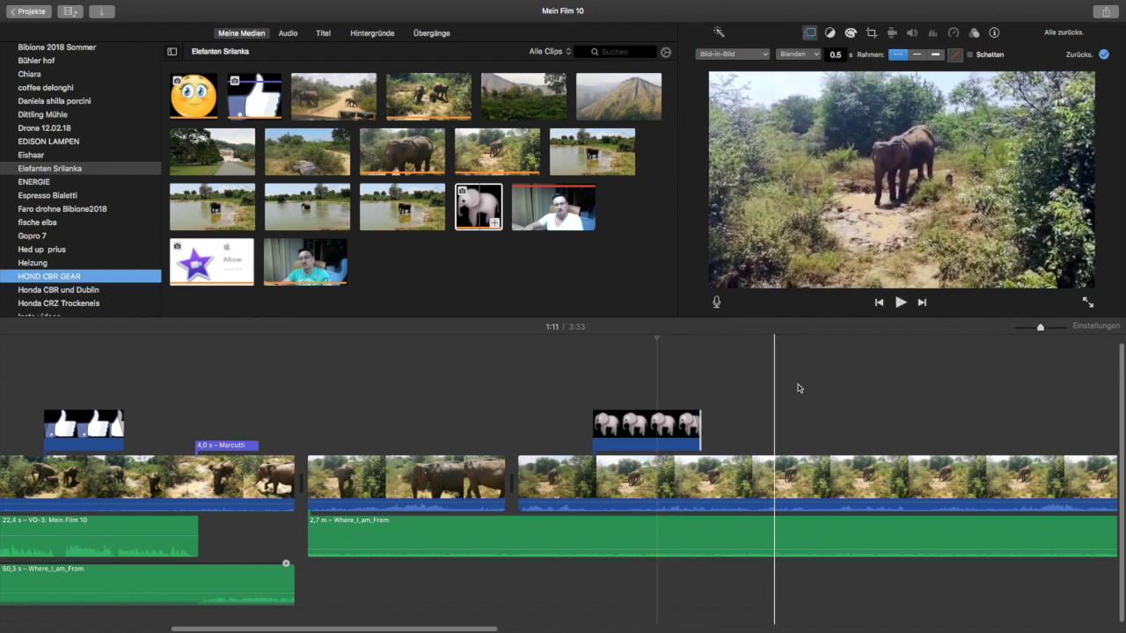
scroll(799, 388, right, 5)
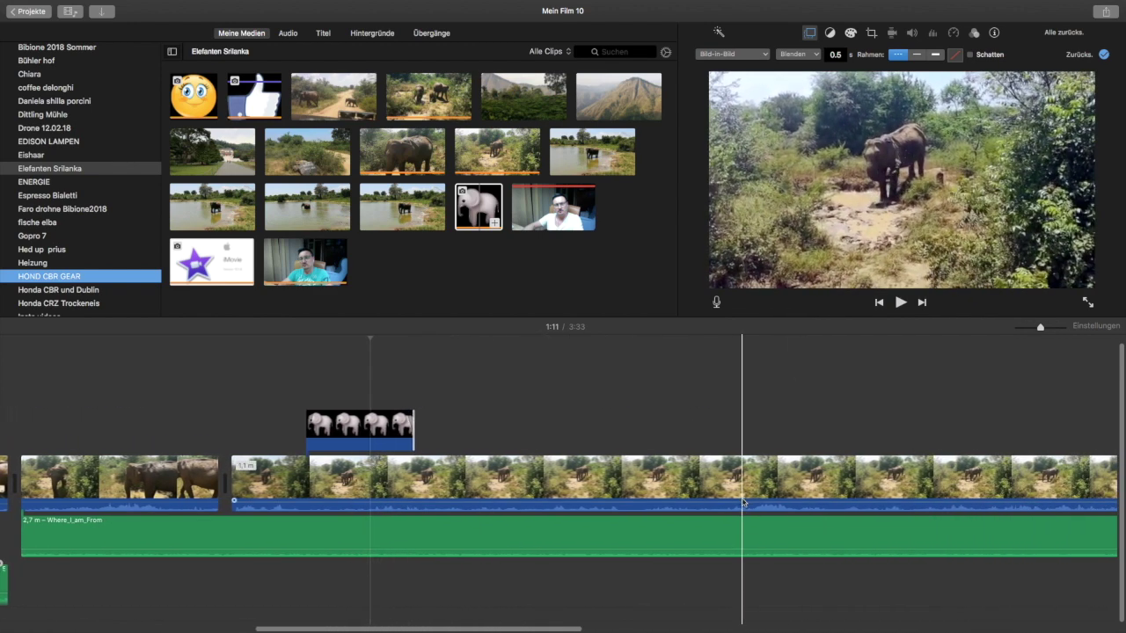
drag(738, 504, 735, 506)
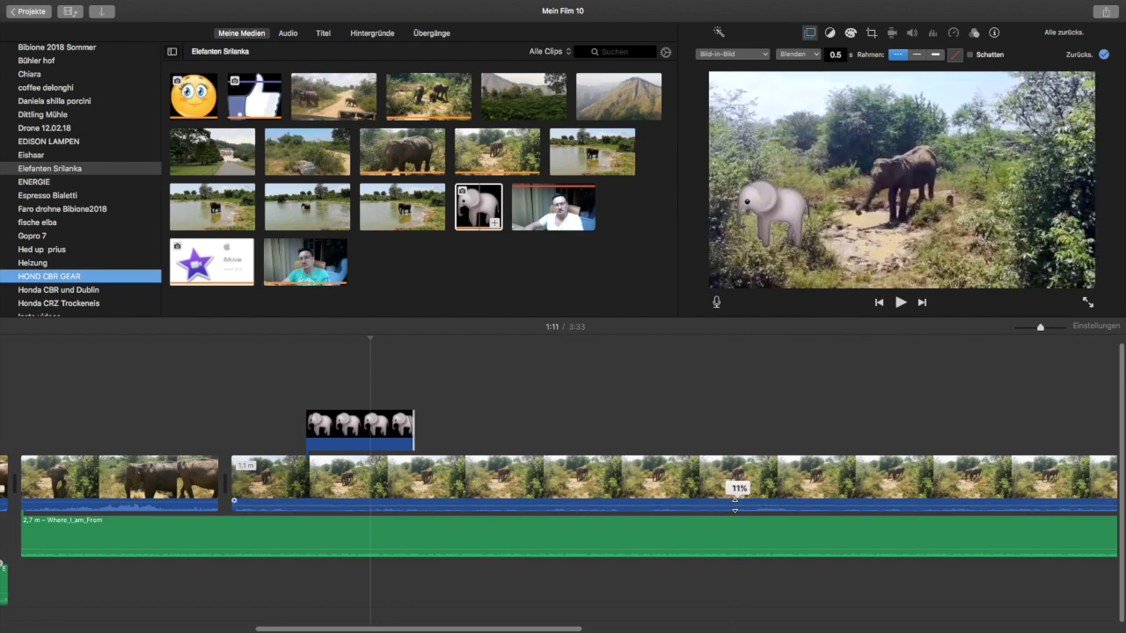
- Place the thumbs-up image as an overlay above the long clip at about 1:34 and extend its end
click(254, 99)
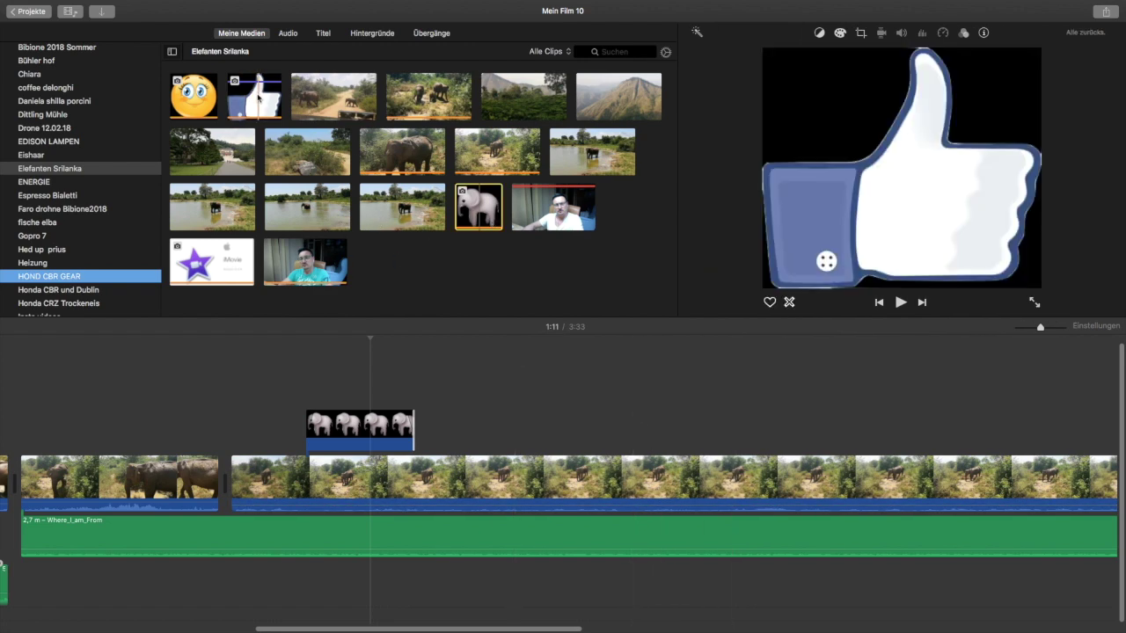
click(254, 107)
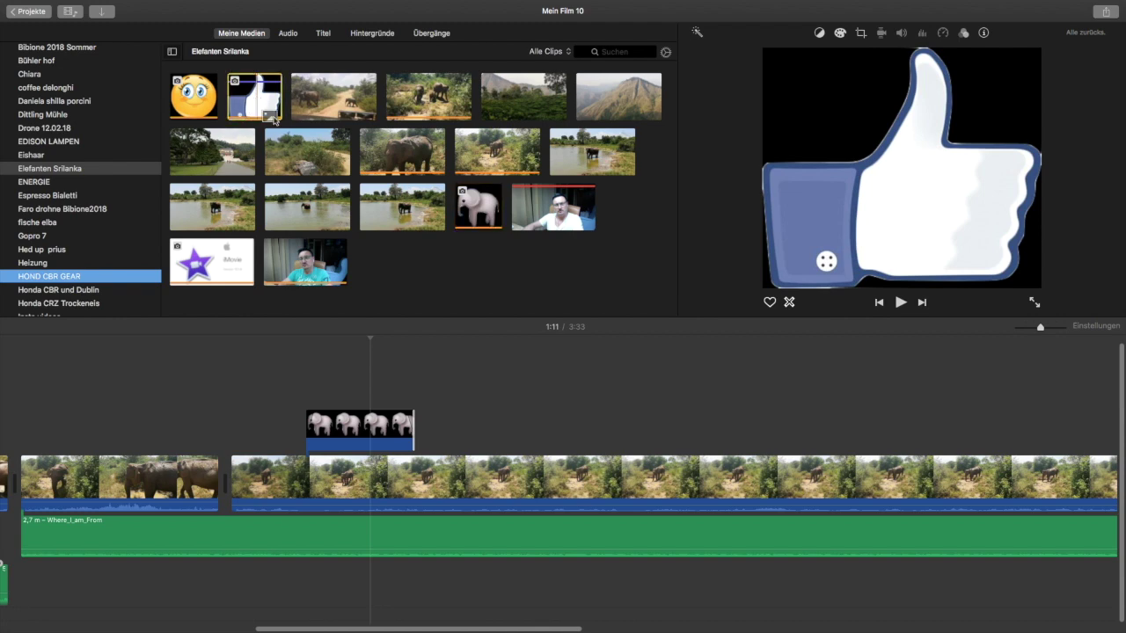
drag(528, 295, 696, 434)
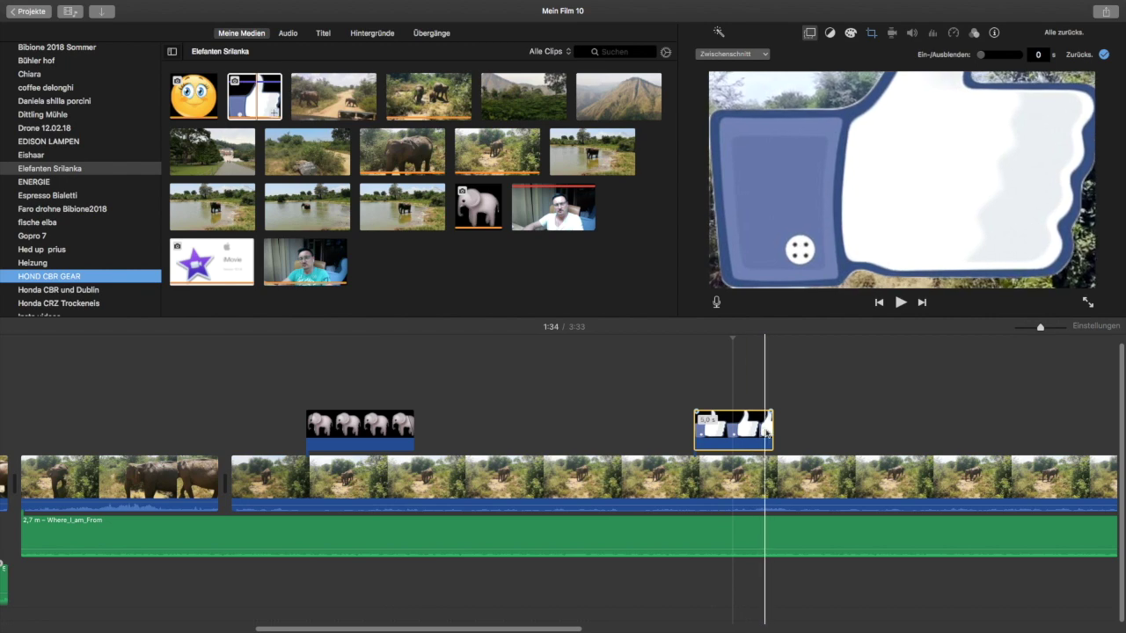
drag(774, 429, 810, 433)
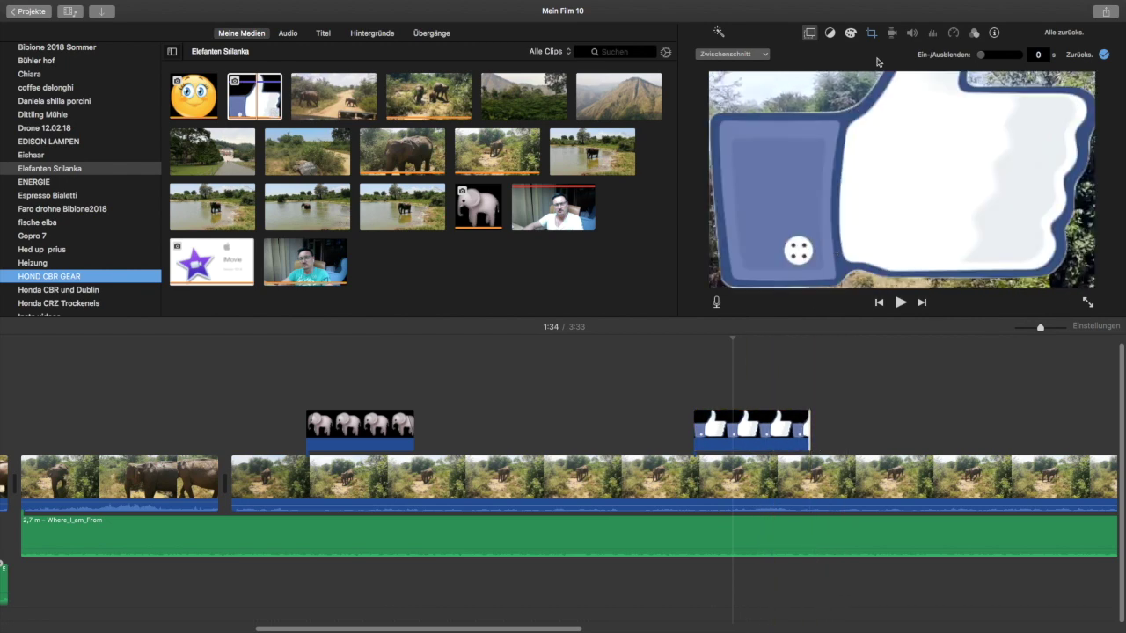
- Set the thumbs-up overlay's crop style to Anpassen and its overlay mode to Bild-in-Bild
click(871, 34)
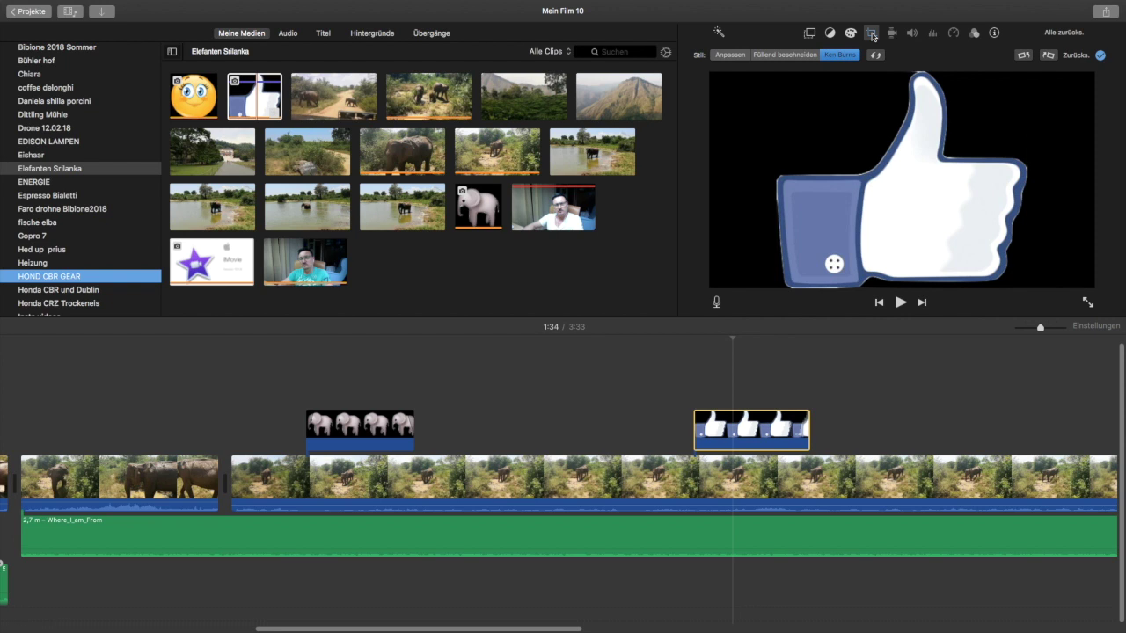
click(729, 55)
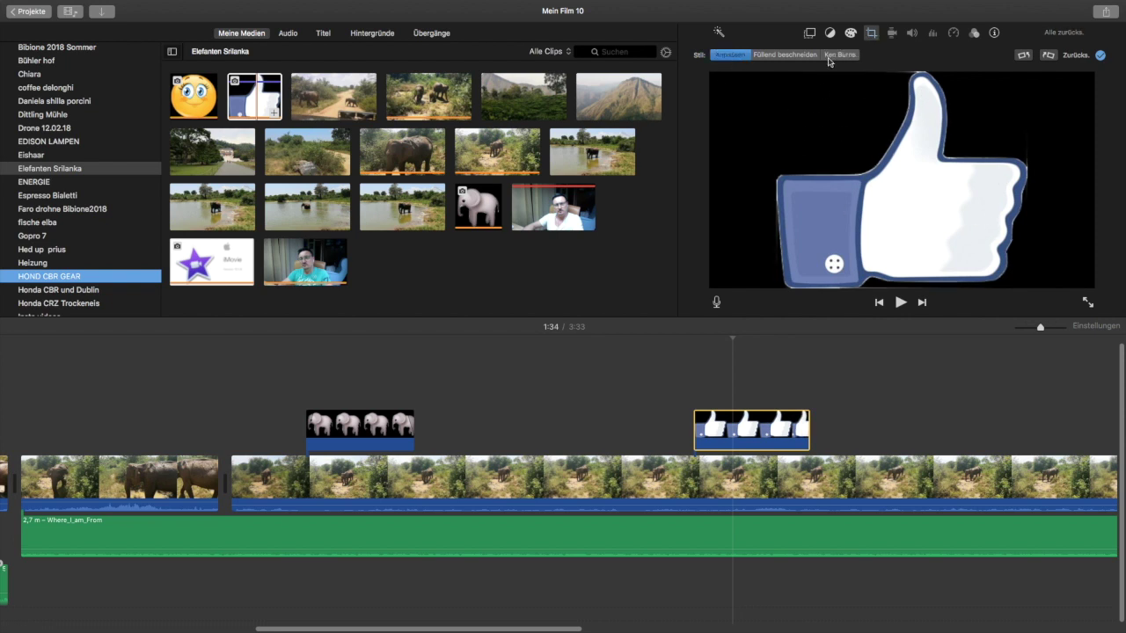
click(809, 33)
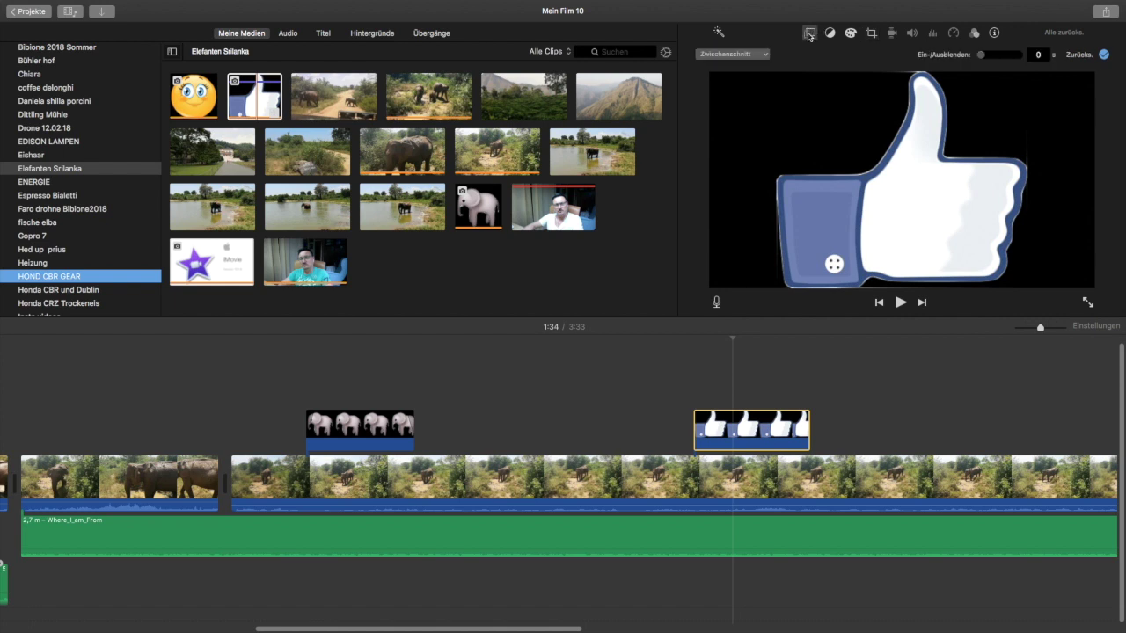
click(761, 56)
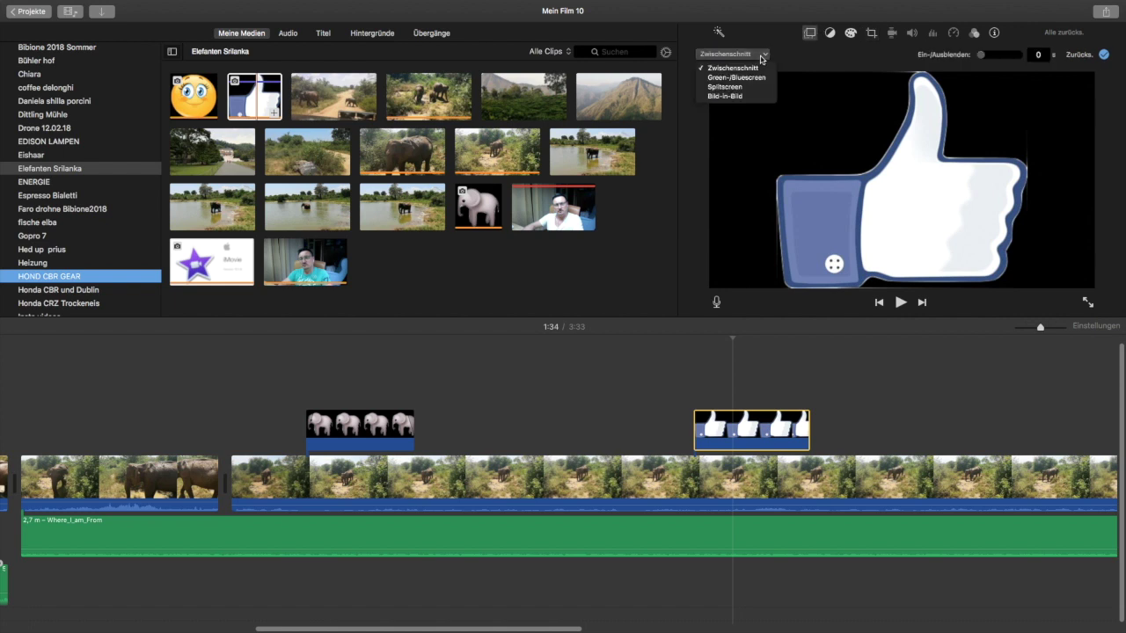
click(722, 95)
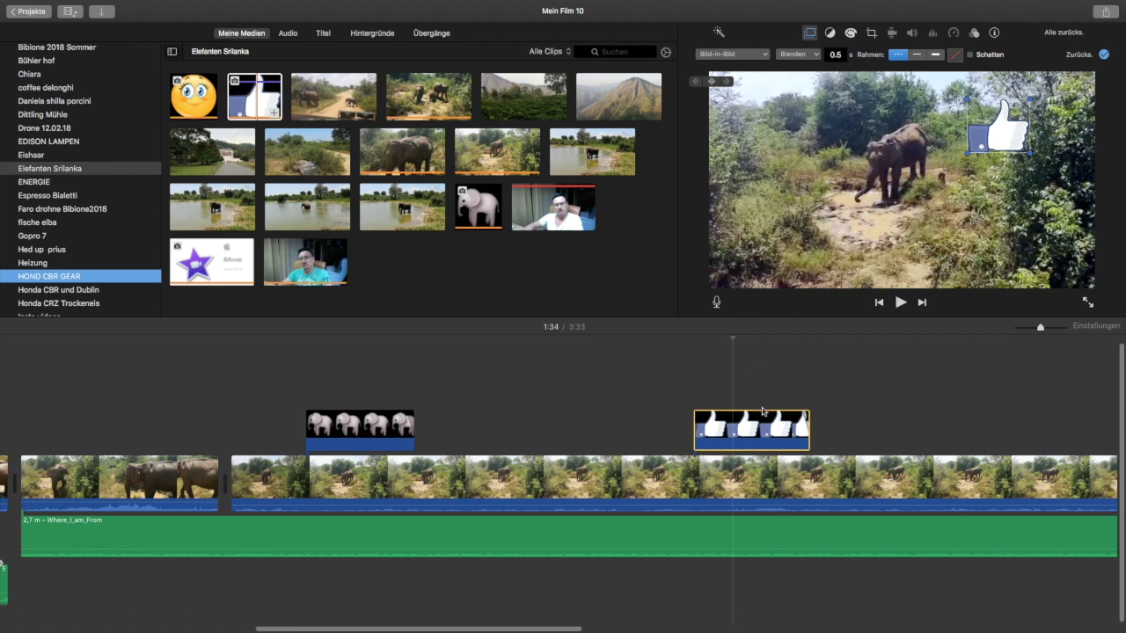
- Move the thumbs-up picture to the lower right of the frame and enlarge it
drag(991, 138, 1037, 247)
drag(998, 209, 952, 170)
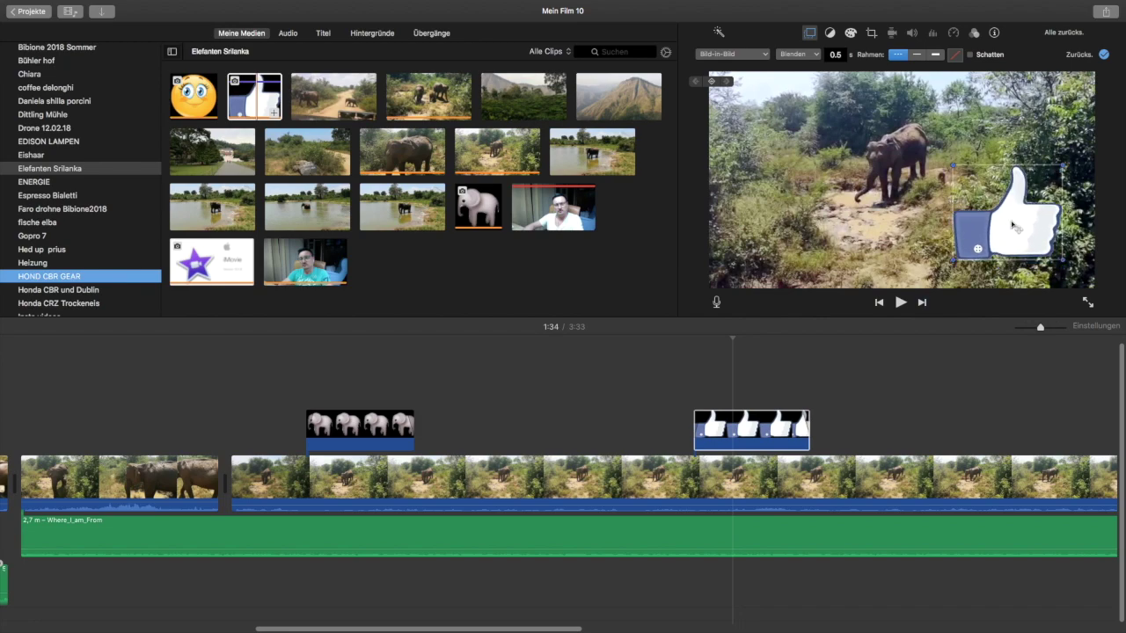
click(844, 378)
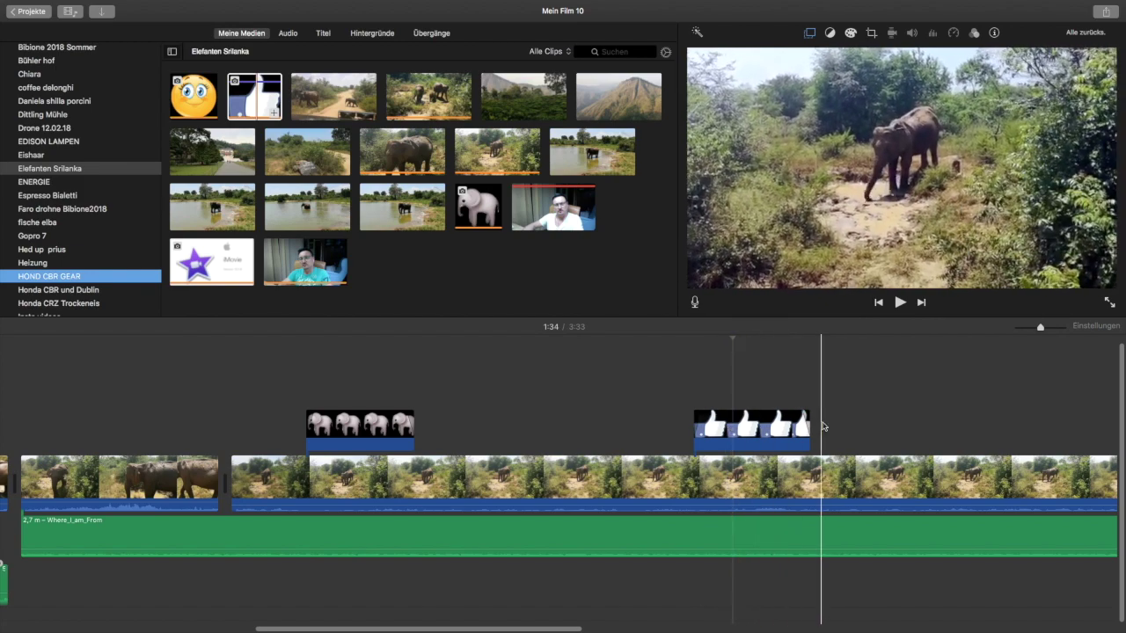
- Place the smiley image as an overlay above the long clip at about 1:51 and set its crop style to Anpassen
click(188, 93)
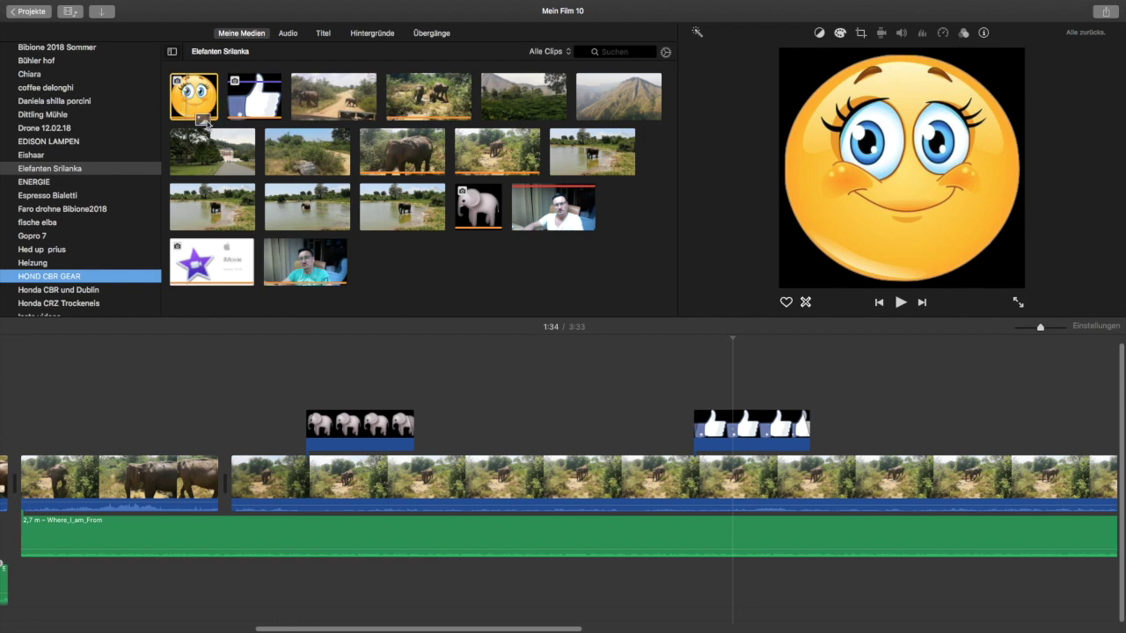
drag(574, 261, 948, 410)
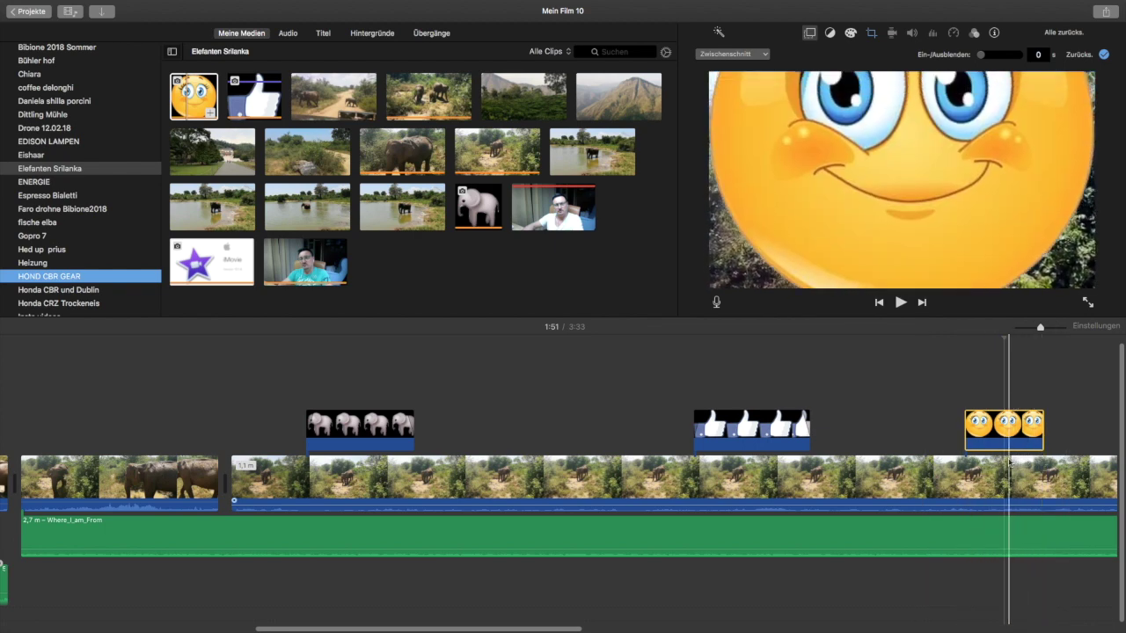
click(871, 33)
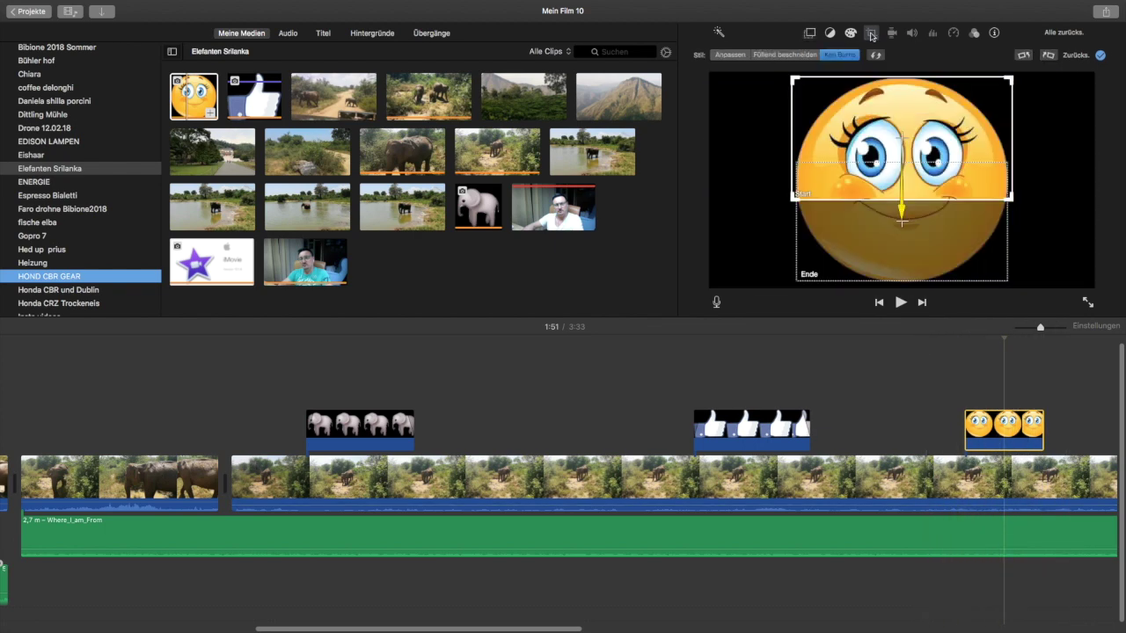
click(730, 56)
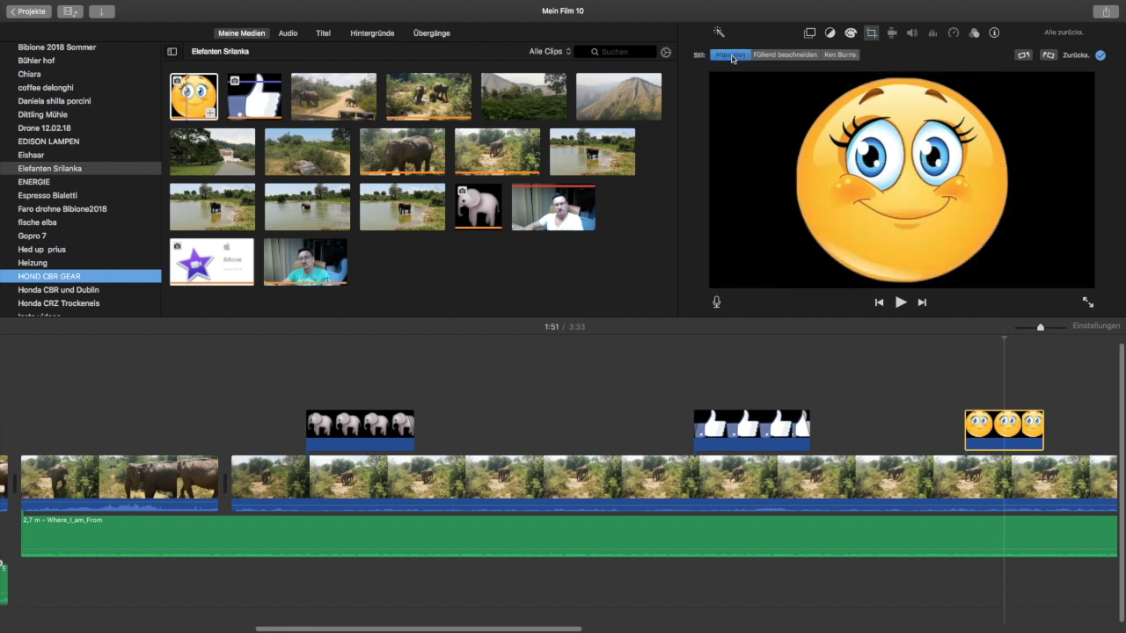
- Make the smiley overlay Bild-in-Bild, then shrink it and place it over the mud puddle by the elephant
click(810, 34)
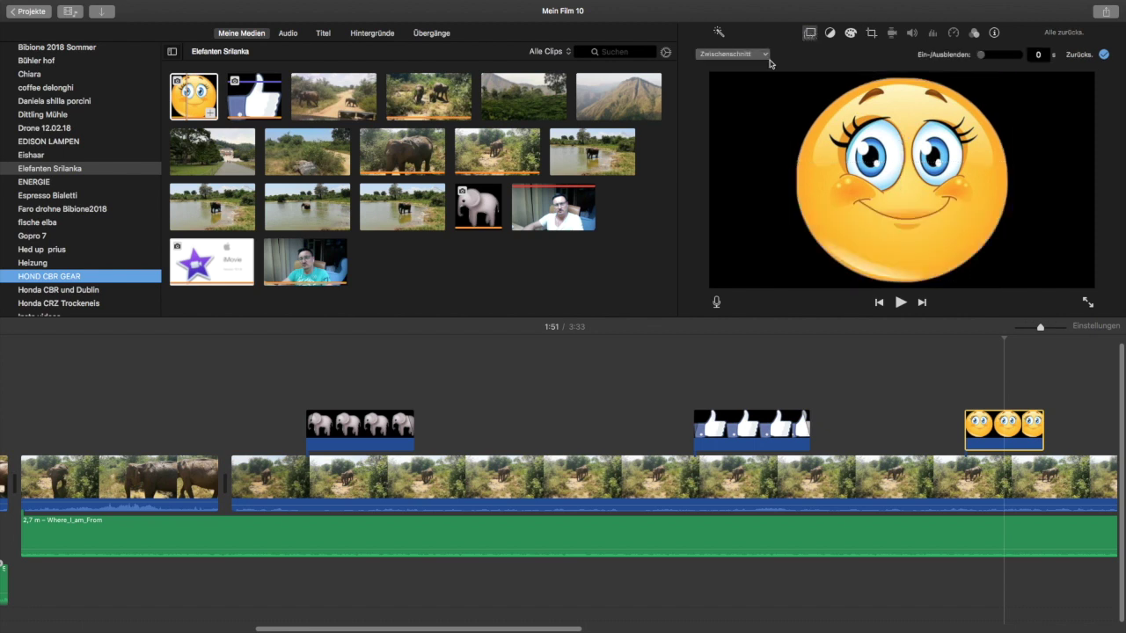
click(760, 57)
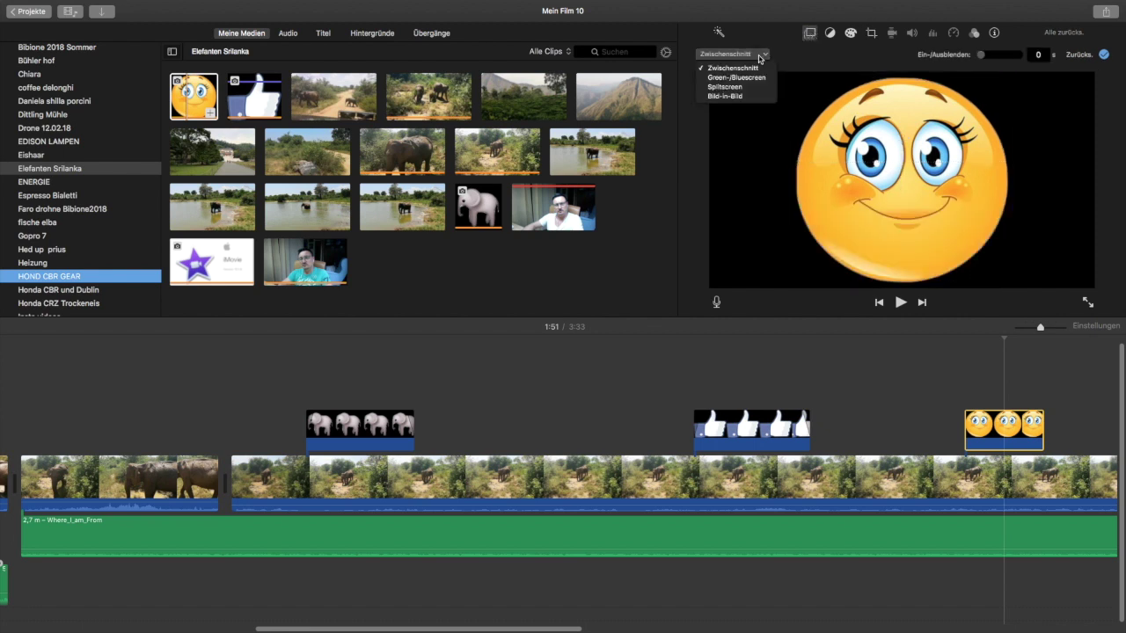
click(728, 96)
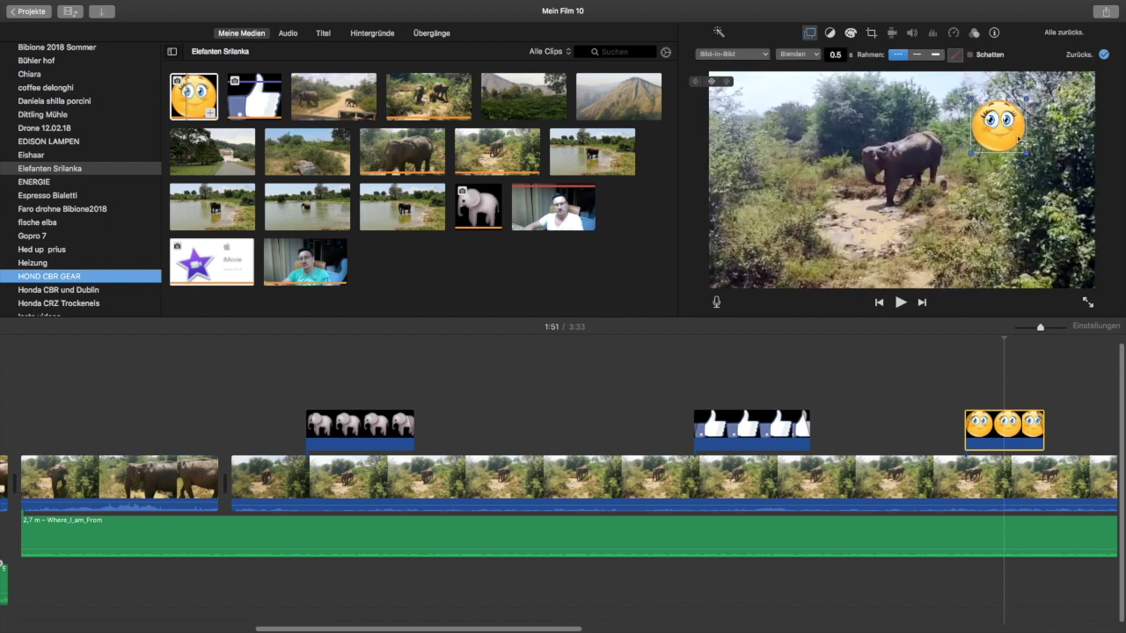
drag(970, 97, 865, 207)
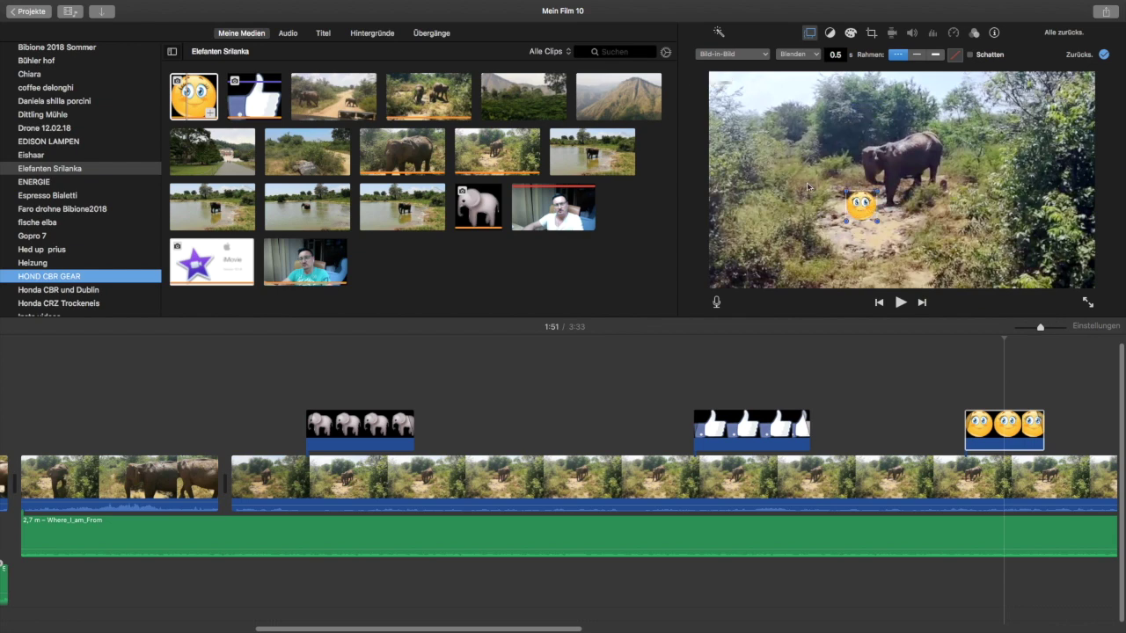
click(1005, 400)
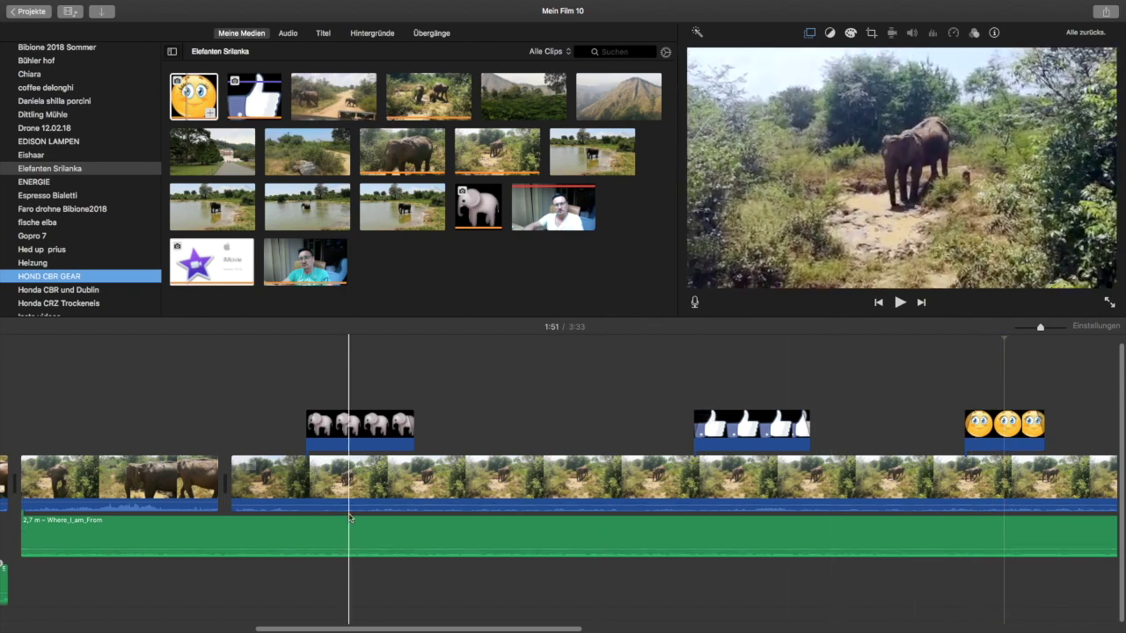
- Raise the volume of the Where_I_am_From music track and move the thumbs-up overlay earlier, closer to the elephant overlay
drag(380, 546, 376, 551)
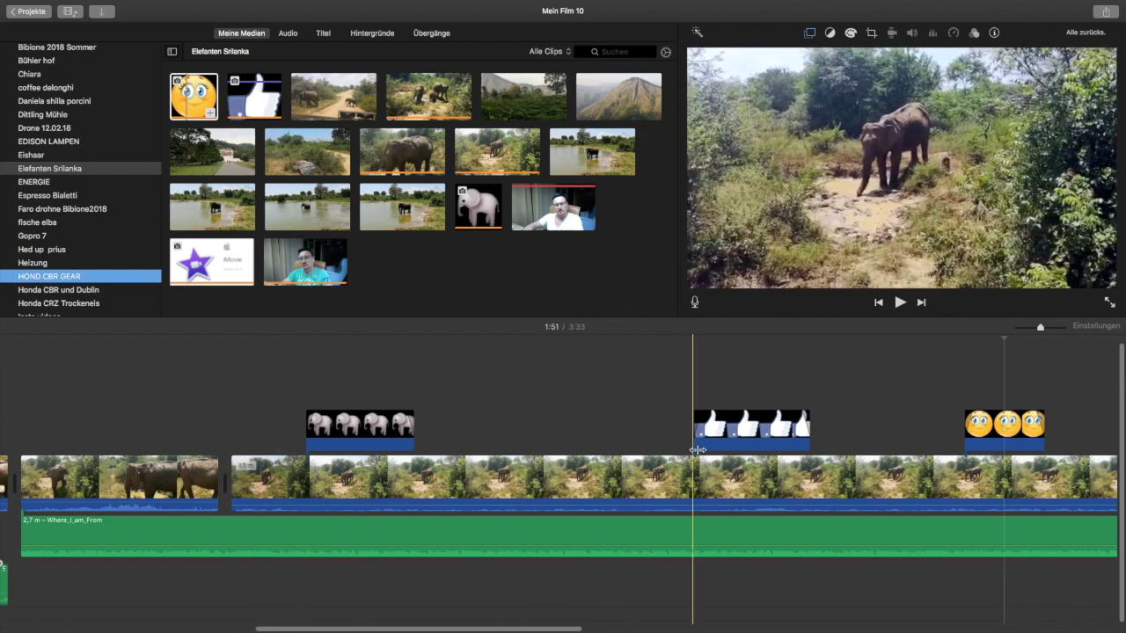
drag(721, 431, 580, 431)
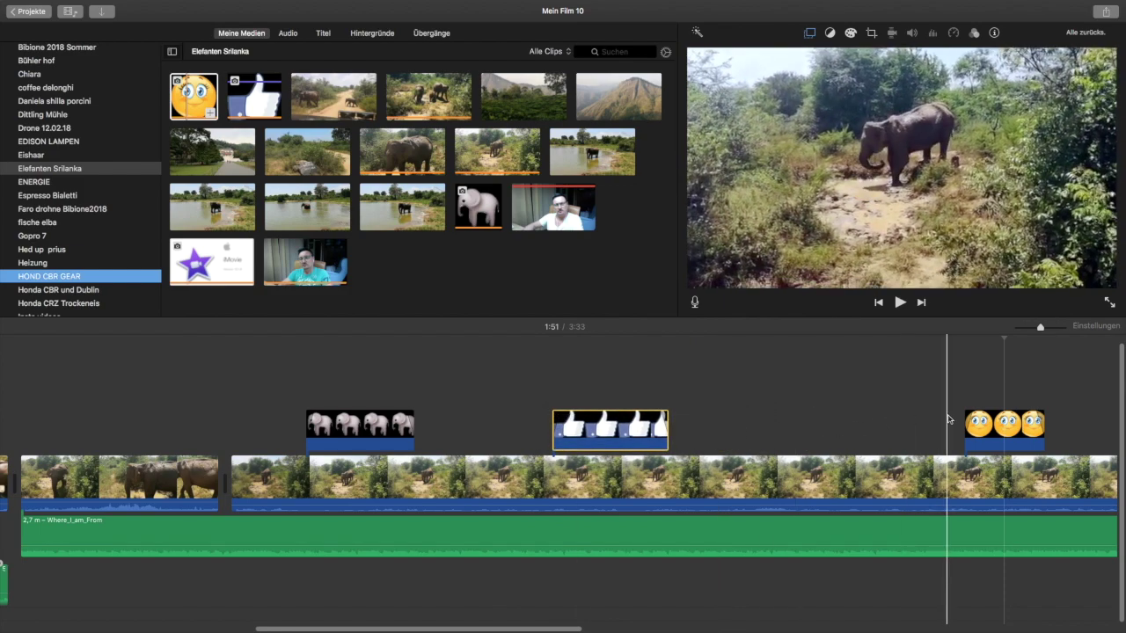
- Play the film from just before the elephant overlay to review the three picture-in-picture overlays
click(284, 418)
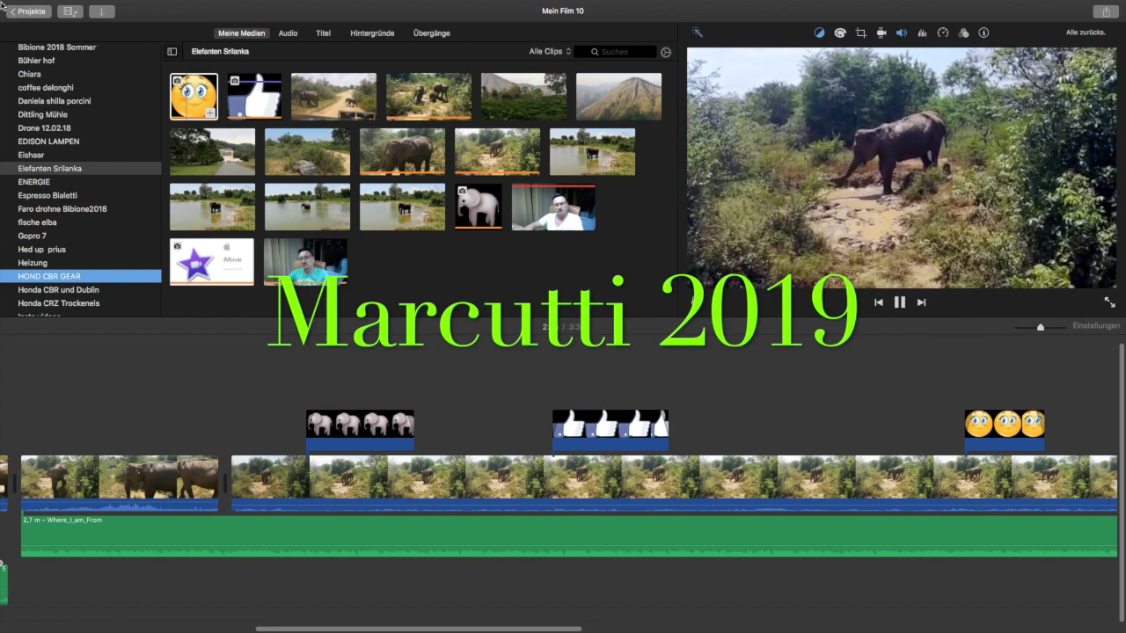
mouse_move(3, 5)
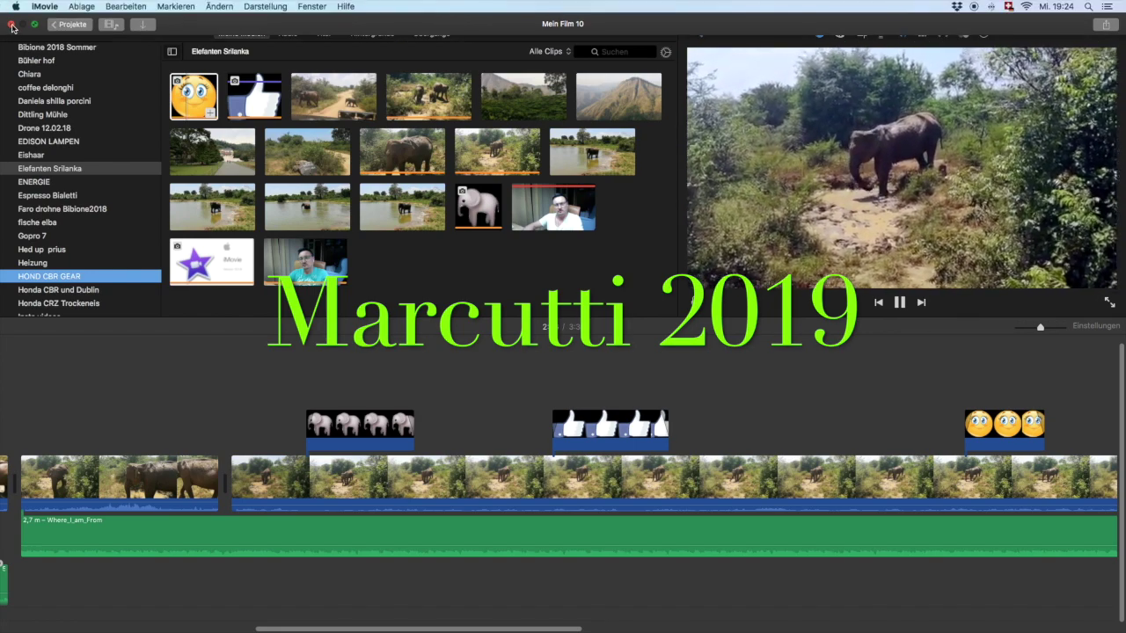